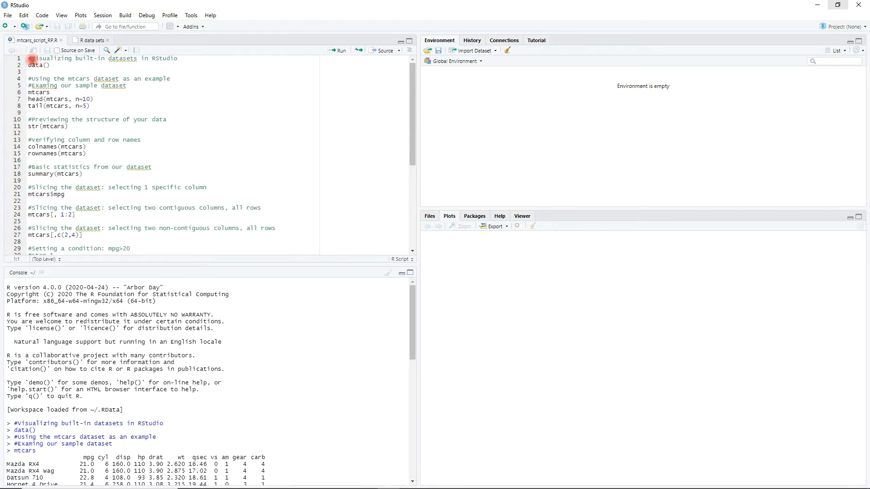
# Review the mtcars script and the earlier dataset, head and tail output in the console.
pyautogui.click(27, 66)
pyautogui.click(51, 65)
pyautogui.moveTo(413, 127); pyautogui.dragTo(417, 156)
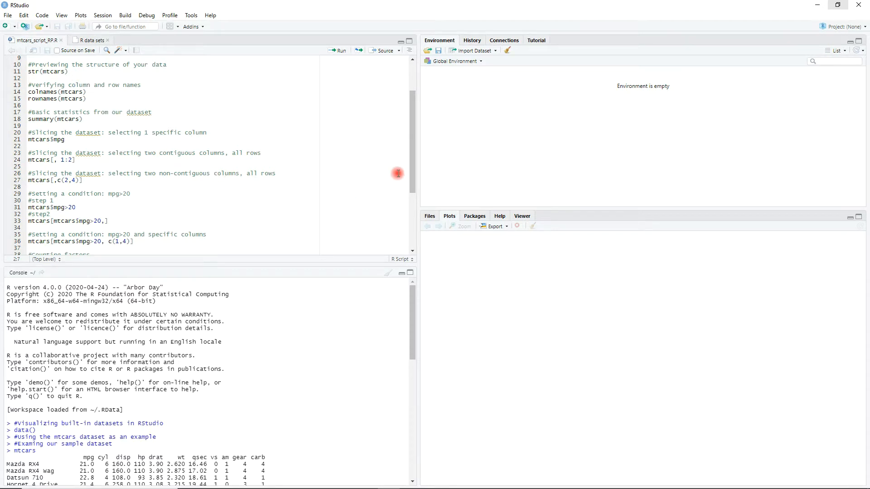
pyautogui.moveTo(409, 168); pyautogui.dragTo(412, 123)
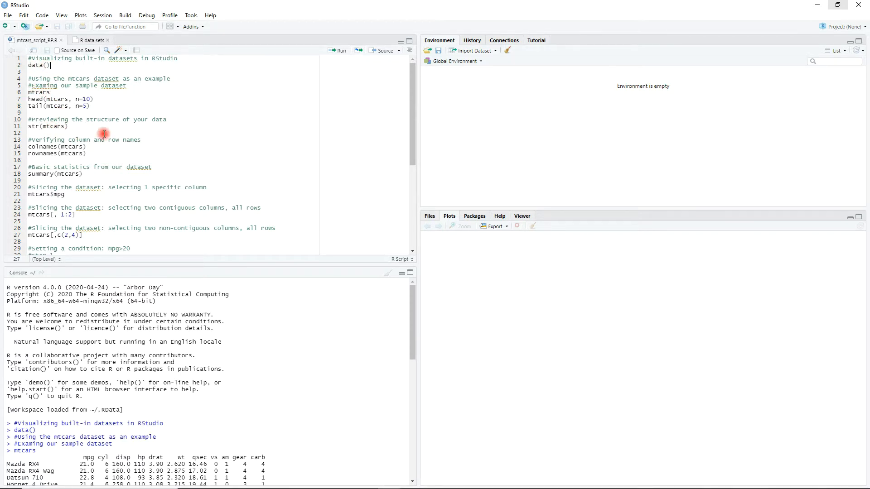
pyautogui.moveTo(412, 121); pyautogui.dragTo(409, 149)
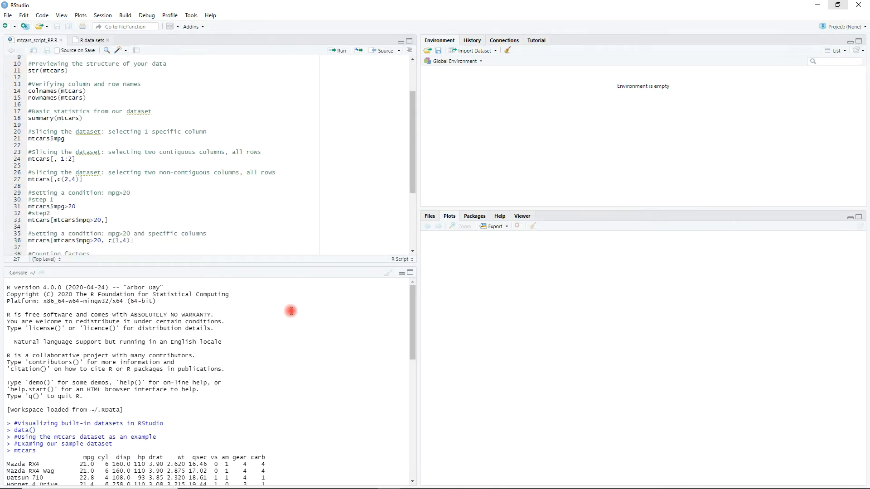
pyautogui.moveTo(410, 363); pyautogui.dragTo(413, 400)
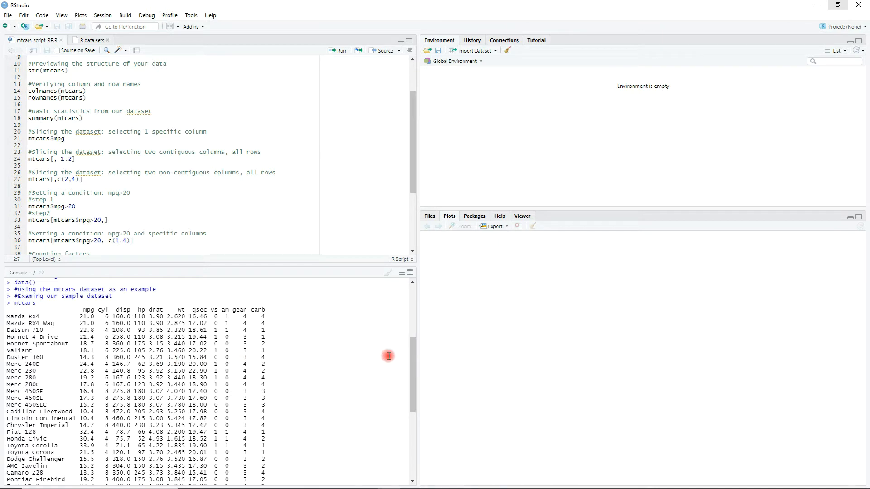
pyautogui.moveTo(414, 347); pyautogui.dragTo(410, 423)
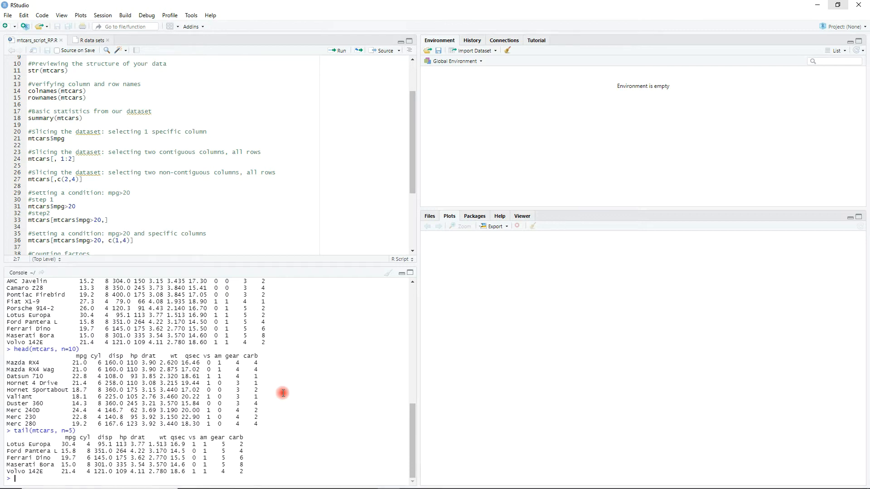
# Clear the console, run str(mtcars) from the script, and inspect the object type, observations and variables in its header line.
pyautogui.hotkey('ctrl', 'l')
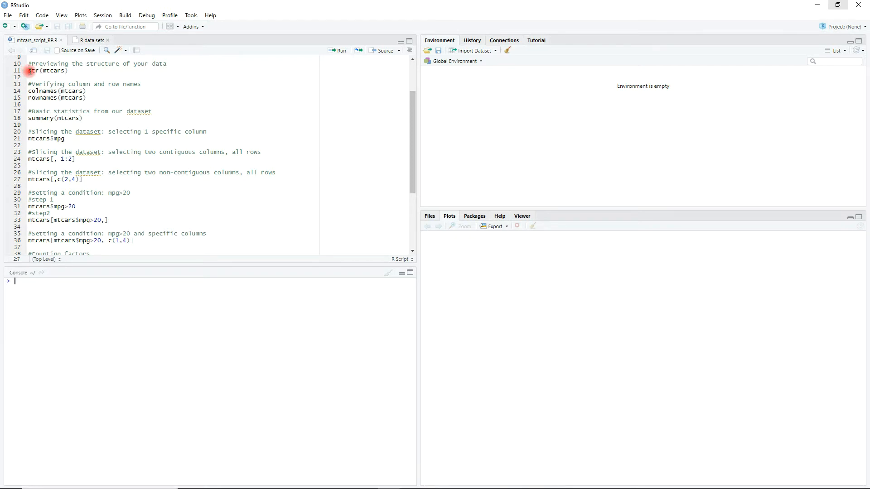
pyautogui.click(69, 71)
pyautogui.click(338, 51)
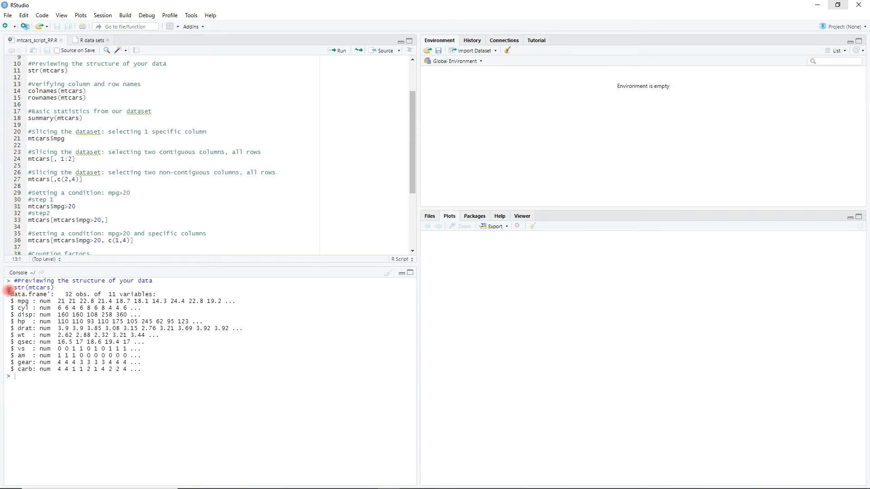
pyautogui.moveTo(9, 294); pyautogui.dragTo(51, 296)
pyautogui.click(52, 295)
pyautogui.moveTo(66, 294); pyautogui.dragTo(84, 295)
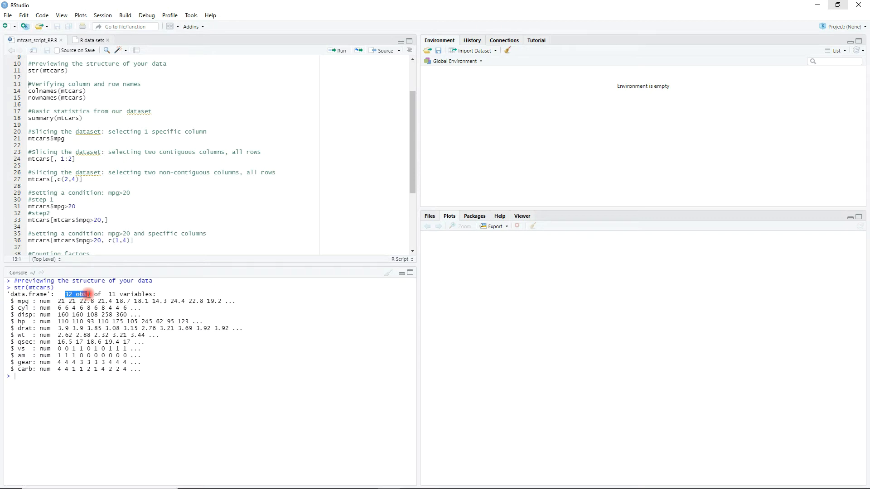
pyautogui.moveTo(109, 295); pyautogui.dragTo(122, 295)
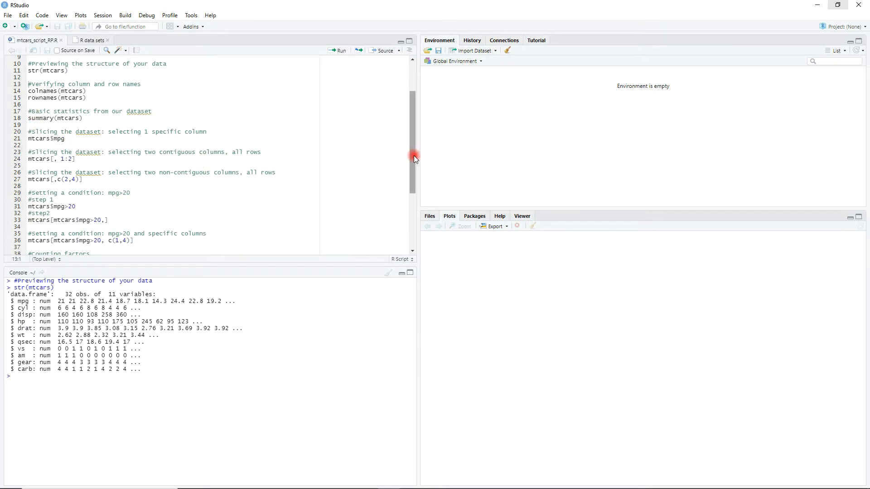
# Run the head(mtcars, n=10) line from the script.
pyautogui.moveTo(413, 156); pyautogui.dragTo(413, 131)
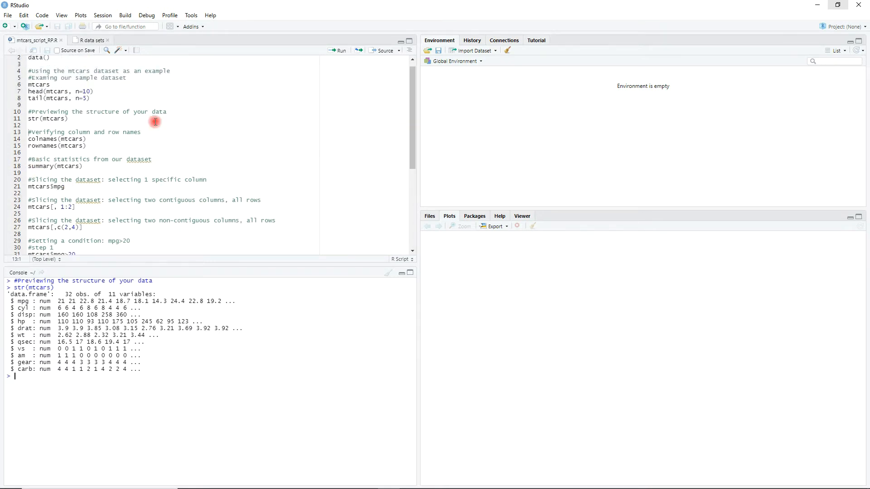
pyautogui.click(89, 92)
pyautogui.click(338, 53)
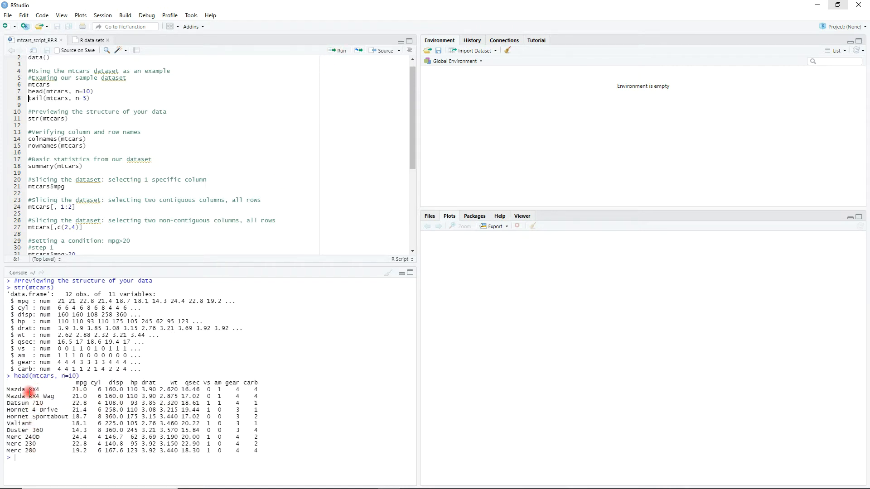
# Compare the row limit in the head call with the observation and variable counts in the str output.
pyautogui.moveTo(61, 377); pyautogui.dragTo(79, 376)
pyautogui.moveTo(121, 294); pyautogui.dragTo(159, 293)
pyautogui.click(156, 294)
pyautogui.moveTo(66, 294); pyautogui.dragTo(87, 294)
pyautogui.click(86, 296)
pyautogui.moveTo(65, 294); pyautogui.dragTo(87, 294)
pyautogui.moveTo(109, 295); pyautogui.dragTo(155, 295)
pyautogui.click(156, 295)
pyautogui.moveTo(67, 294); pyautogui.dragTo(156, 295)
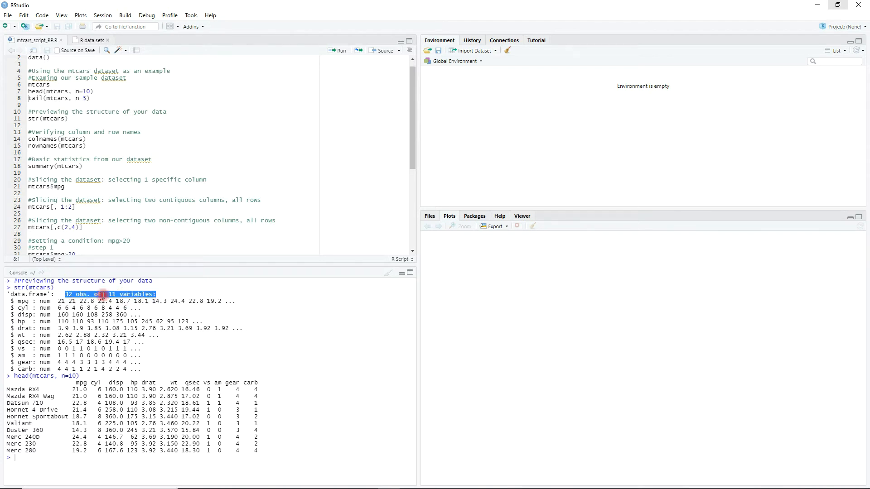
# Examine the variable names, data types and sample values in the str output, along with the object type.
pyautogui.click(23, 301)
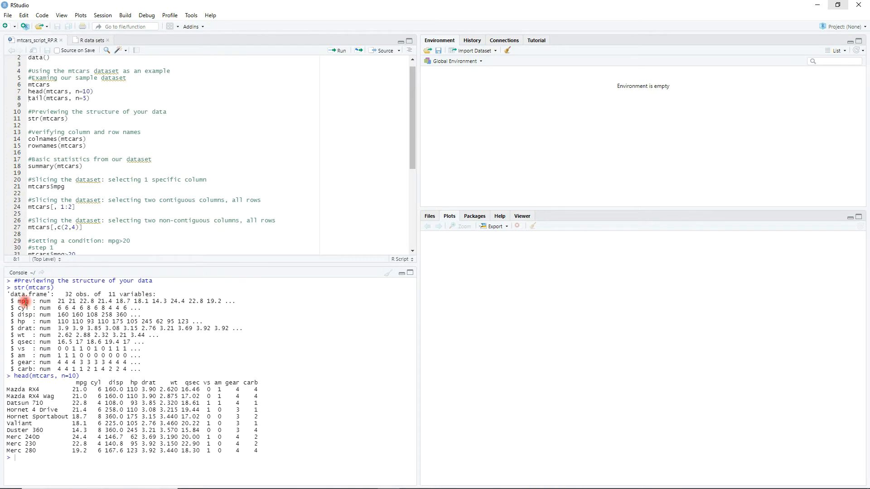
pyautogui.doubleClick(23, 308)
pyautogui.doubleClick(47, 302)
pyautogui.moveTo(66, 294); pyautogui.dragTo(81, 294)
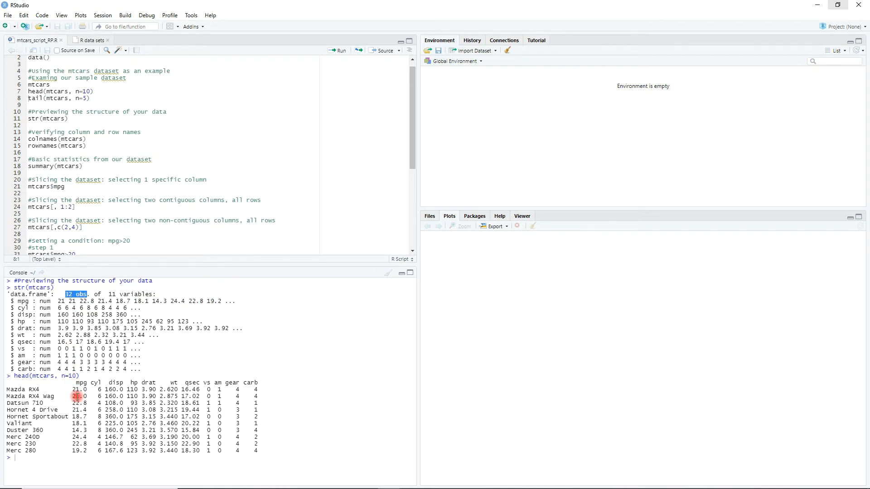
pyautogui.click(84, 301)
pyautogui.moveTo(58, 301); pyautogui.dragTo(223, 303)
pyautogui.click(223, 303)
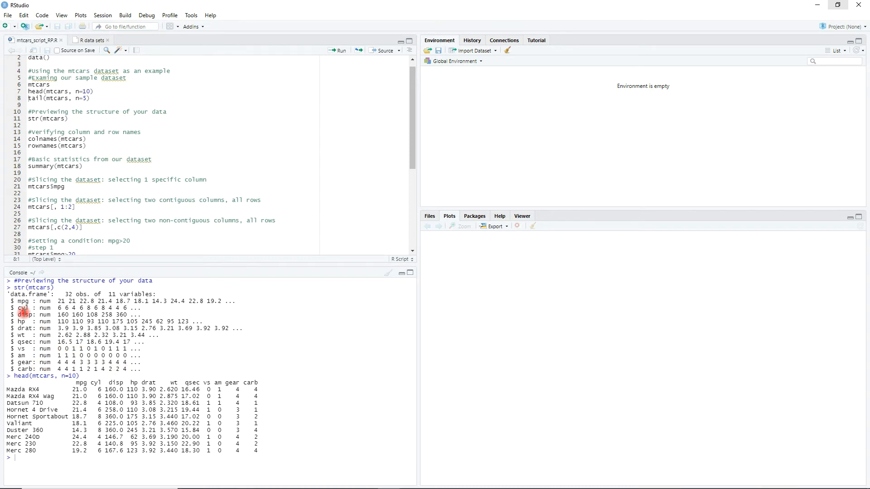
pyautogui.moveTo(16, 295); pyautogui.dragTo(49, 294)
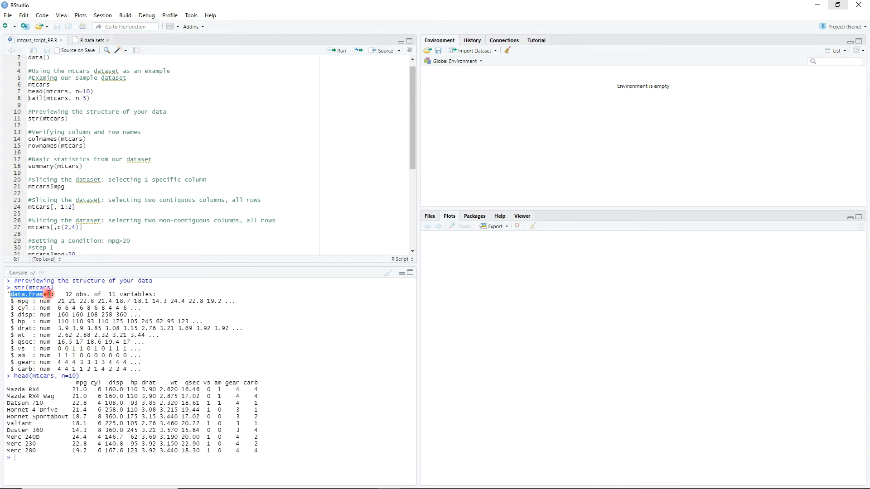
pyautogui.click(162, 296)
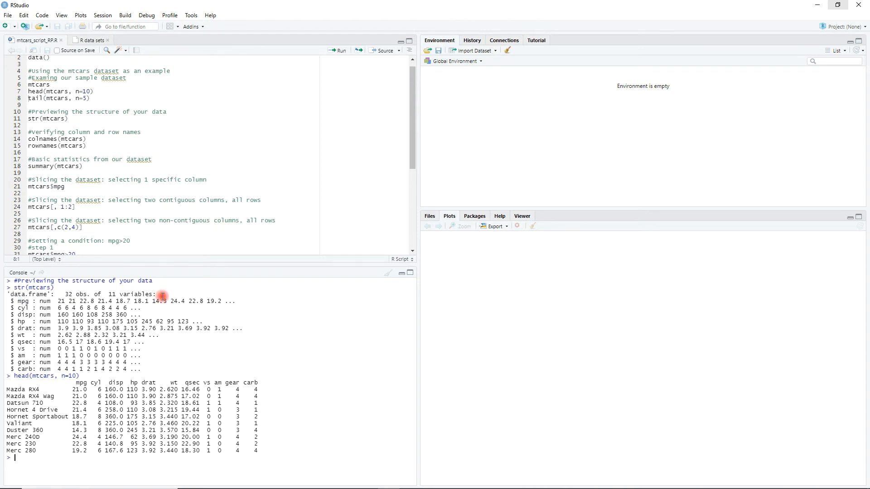
# Clear the console and rerun str(mtcars) from the script.
pyautogui.click(388, 274)
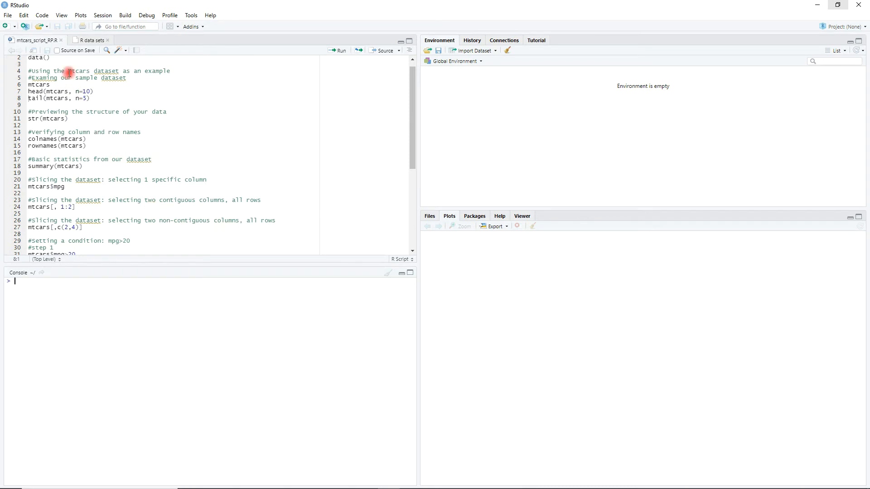
pyautogui.click(77, 119)
pyautogui.click(338, 52)
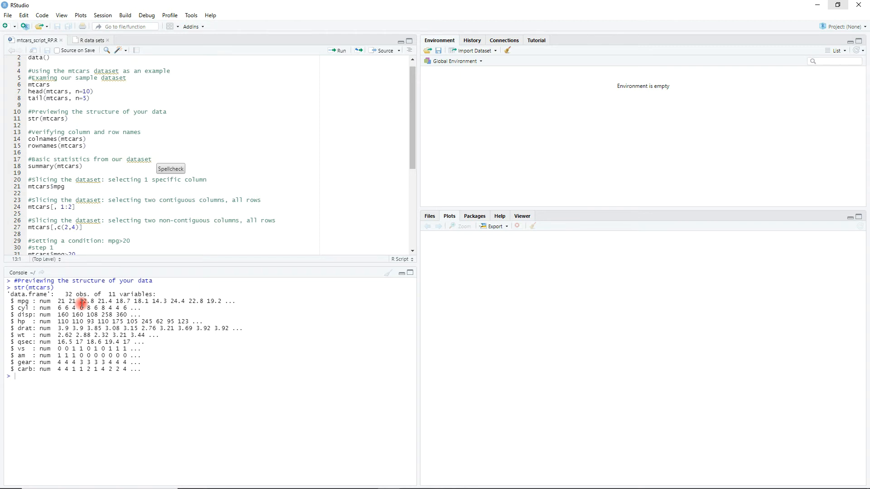
# Run the colnames(mtcars) line to list the dataset's column names.
pyautogui.click(100, 139)
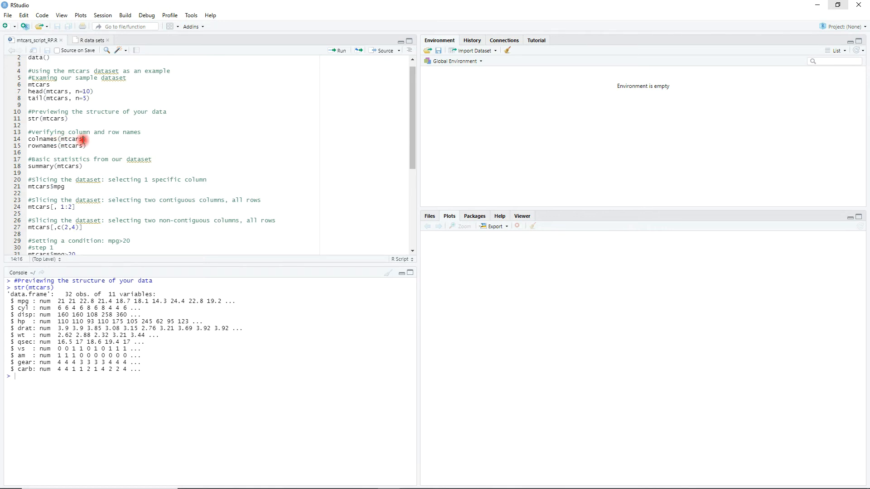
pyautogui.moveTo(64, 139); pyautogui.dragTo(61, 139)
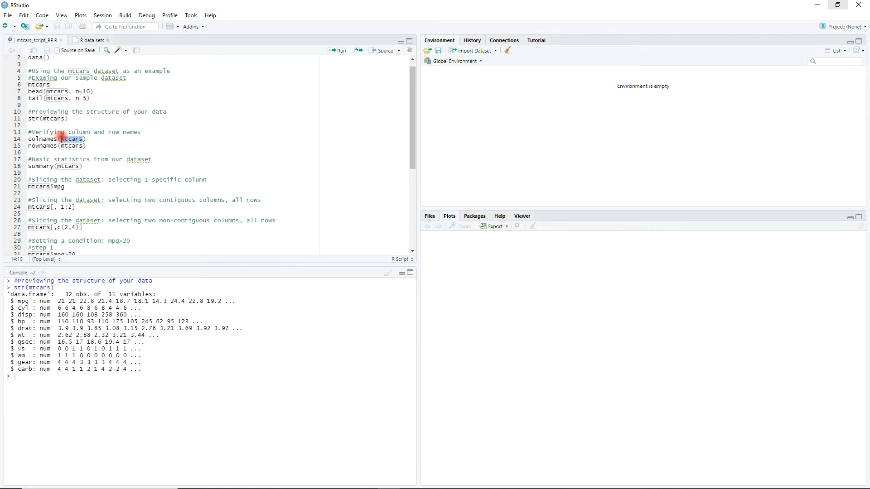
pyautogui.click(89, 141)
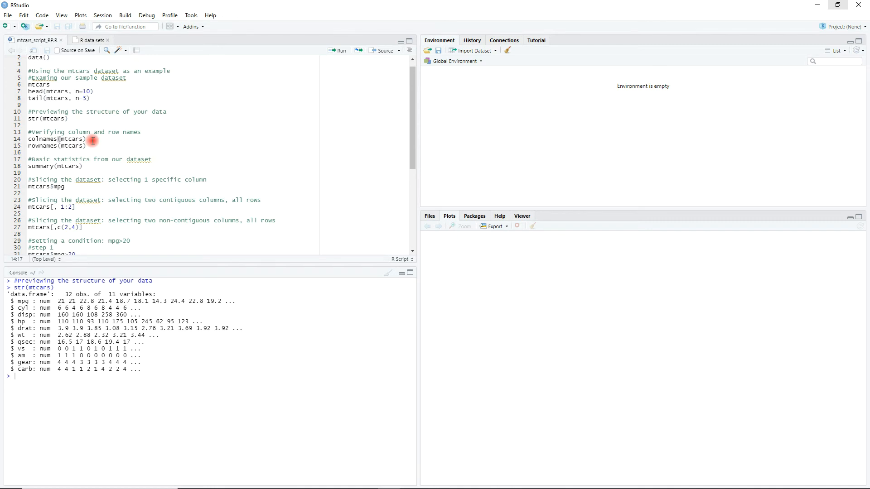
pyautogui.hotkey('ctrl', 'Return')
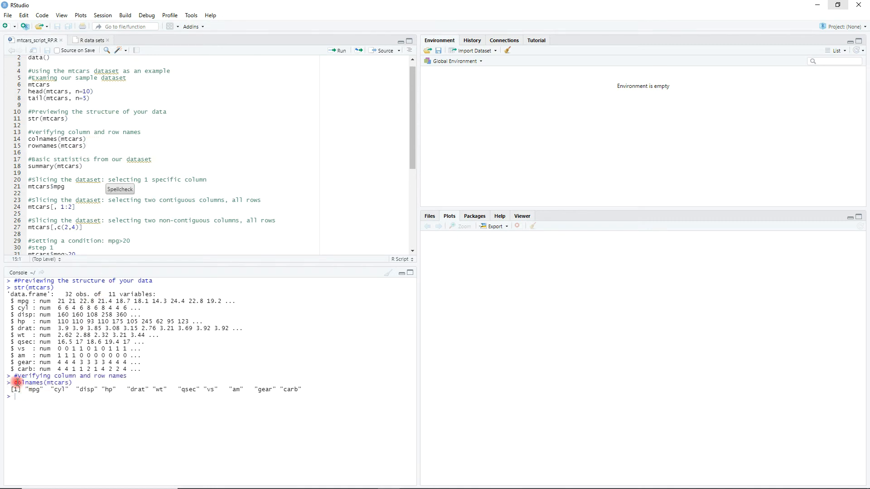
# Examine the colnames output, including its index marker and the full row of column names.
pyautogui.moveTo(64, 383); pyautogui.dragTo(10, 383)
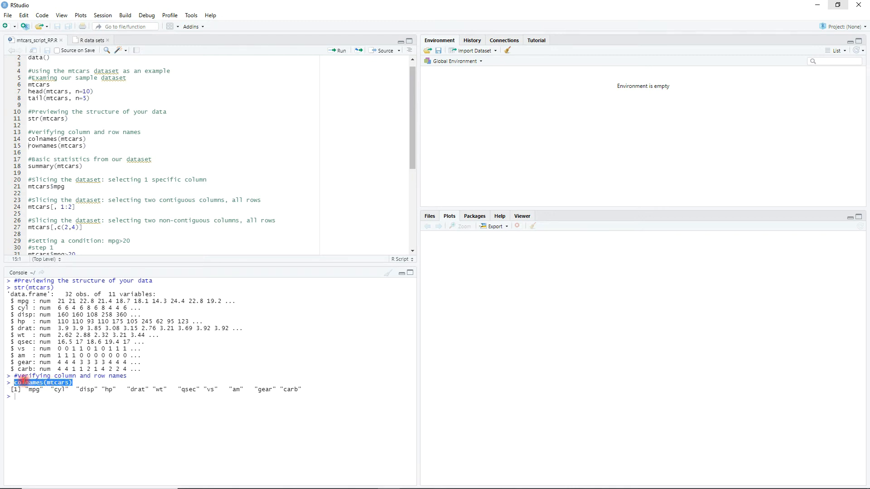
pyautogui.click(79, 384)
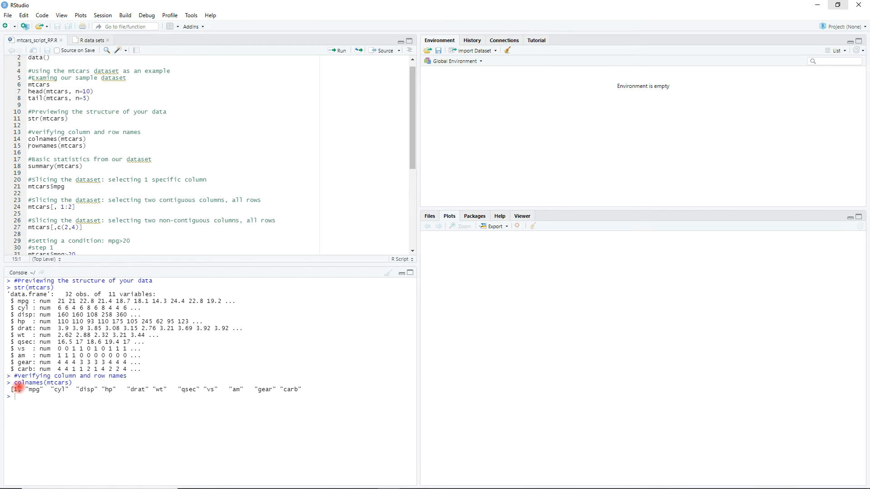
pyautogui.moveTo(20, 389); pyautogui.dragTo(11, 390)
pyautogui.click(22, 390)
pyautogui.moveTo(23, 390); pyautogui.dragTo(12, 389)
pyautogui.moveTo(25, 389); pyautogui.dragTo(311, 391)
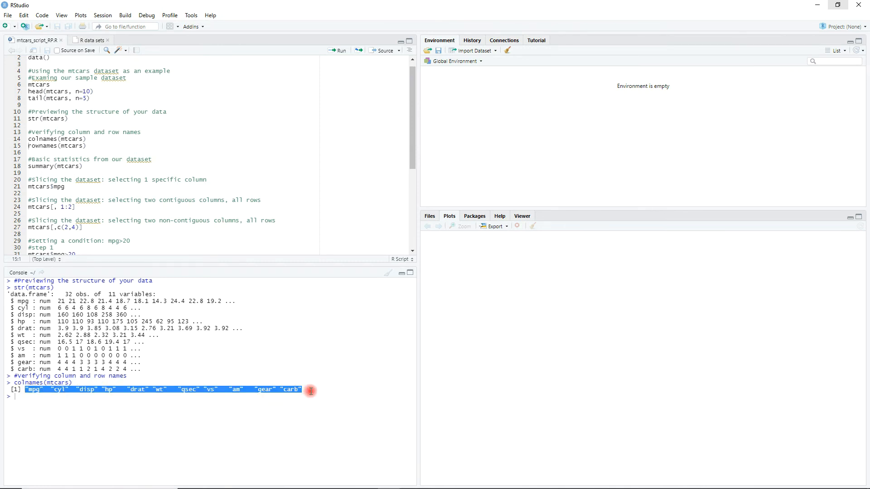
pyautogui.click(311, 391)
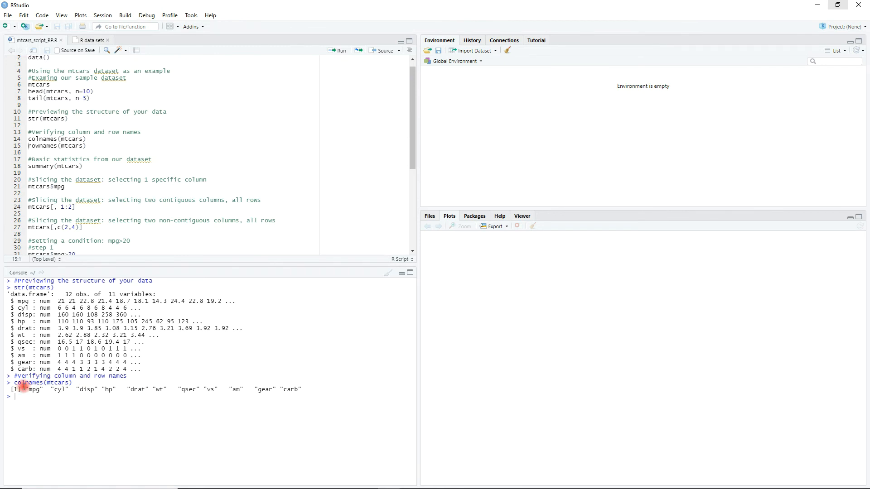
pyautogui.moveTo(20, 389); pyautogui.dragTo(10, 389)
pyautogui.click(7, 389)
pyautogui.moveTo(310, 390); pyautogui.dragTo(46, 390)
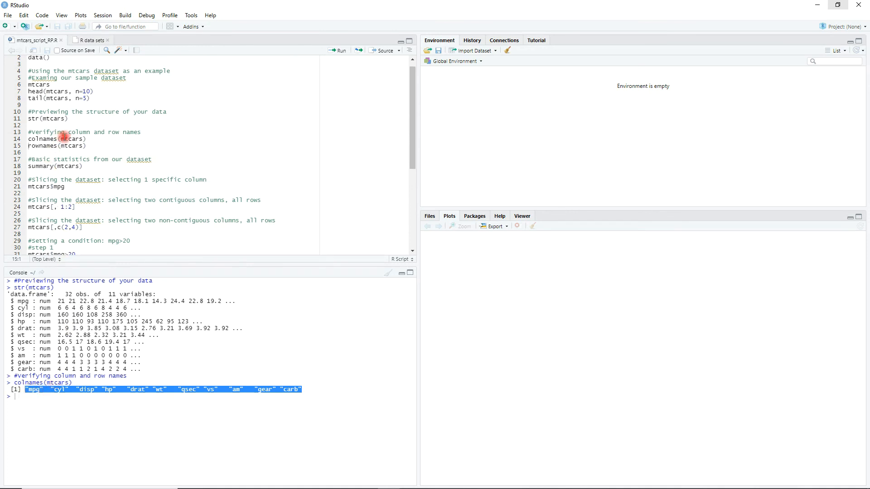
# Run the rownames(mtcars) line to list the dataset's row names.
pyautogui.click(93, 146)
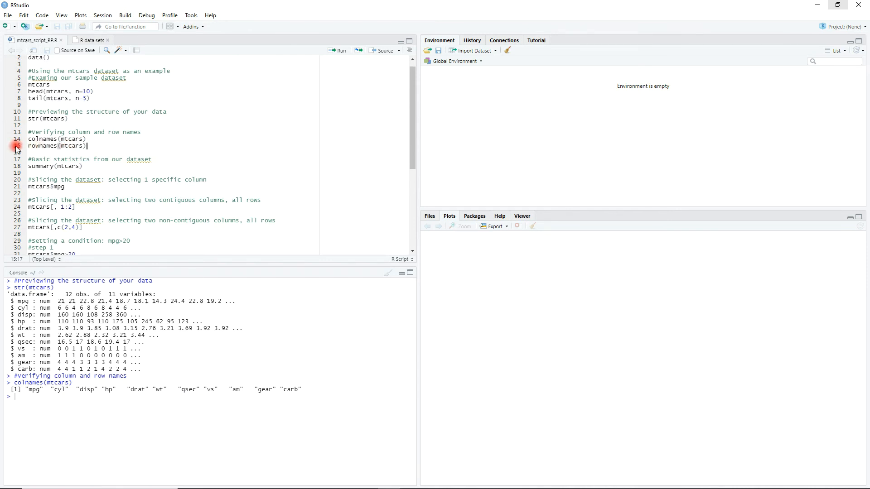
pyautogui.click(341, 53)
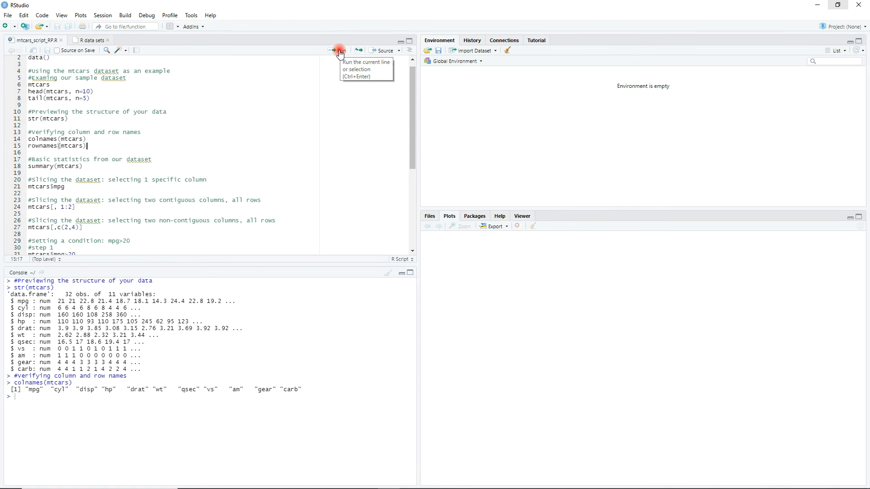
pyautogui.click(340, 53)
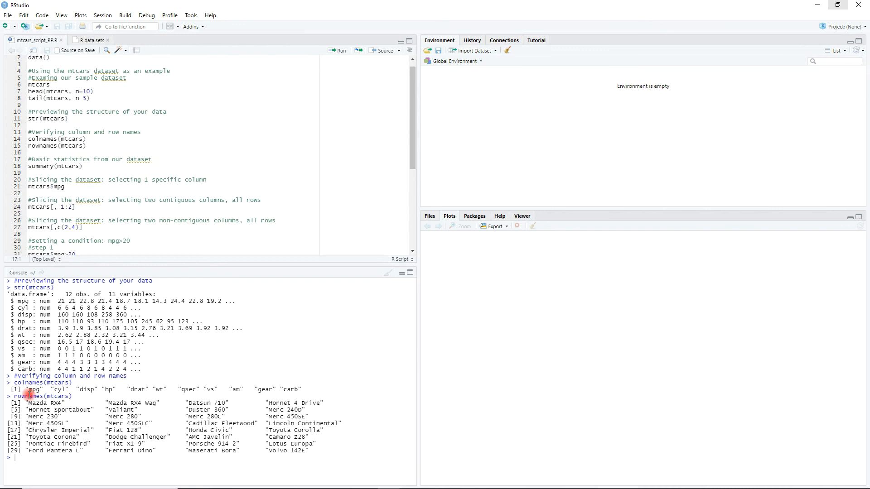
# Examine the rownames output, relating the bracketed index at each line start to the car name that follows it.
pyautogui.moveTo(46, 397); pyautogui.dragTo(71, 401)
pyautogui.click(72, 401)
pyautogui.moveTo(26, 403); pyautogui.dragTo(322, 402)
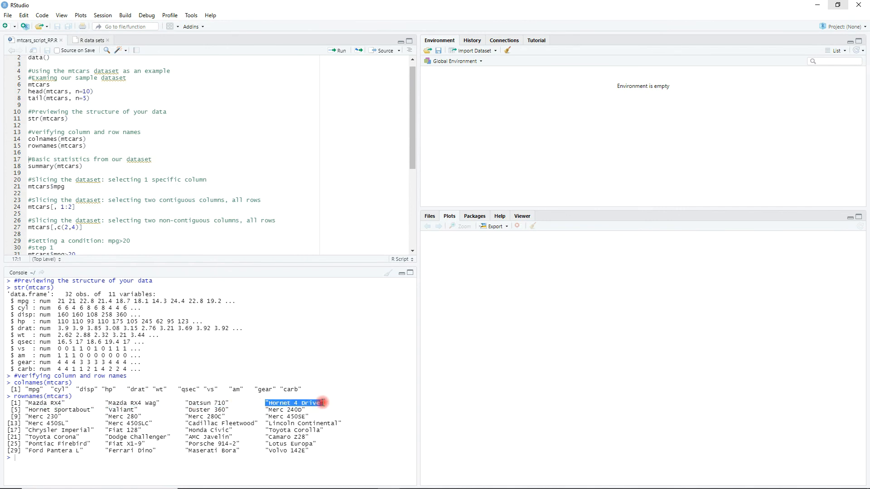
pyautogui.click(299, 403)
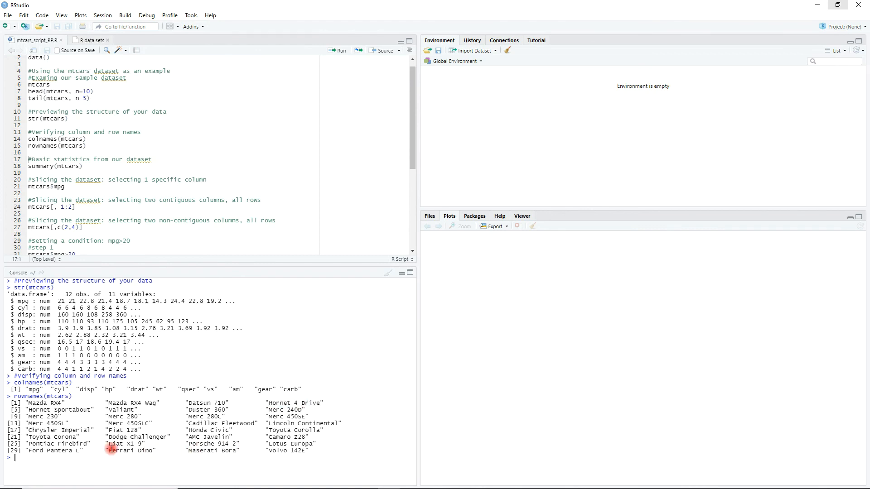
pyautogui.moveTo(20, 410); pyautogui.dragTo(91, 410)
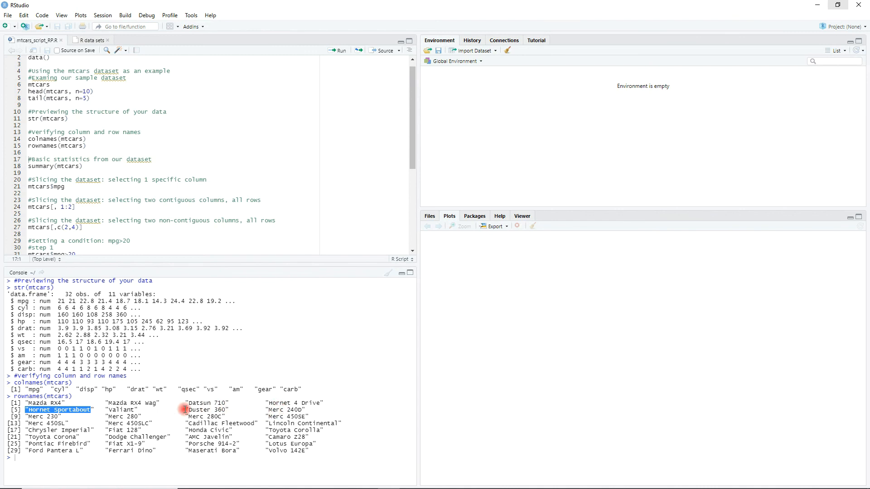
pyautogui.click(29, 416)
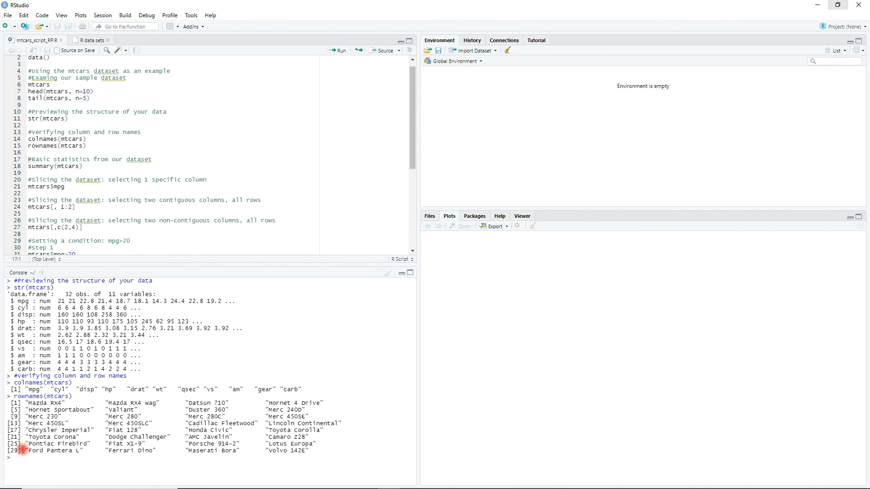
pyautogui.moveTo(26, 443); pyautogui.dragTo(97, 443)
pyautogui.click(95, 443)
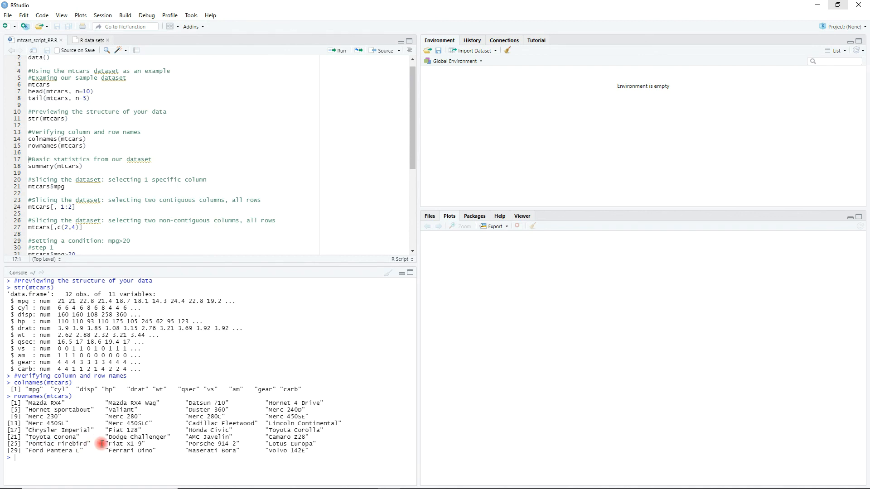